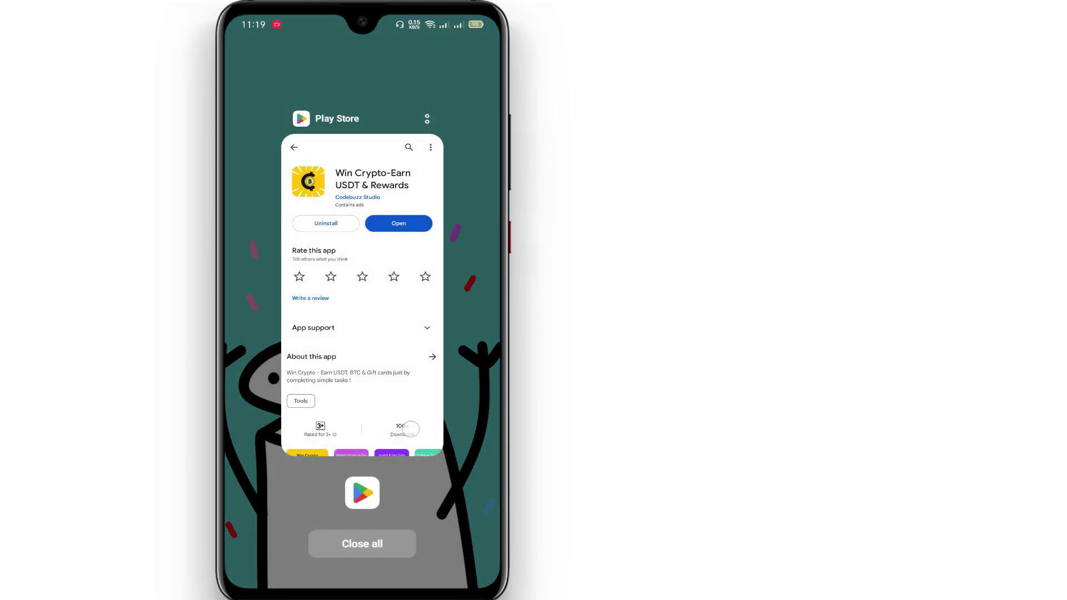
Switch from the recents view to the Win Crypto-Earn USDT & Rewards Play Store page.
click(363, 250)
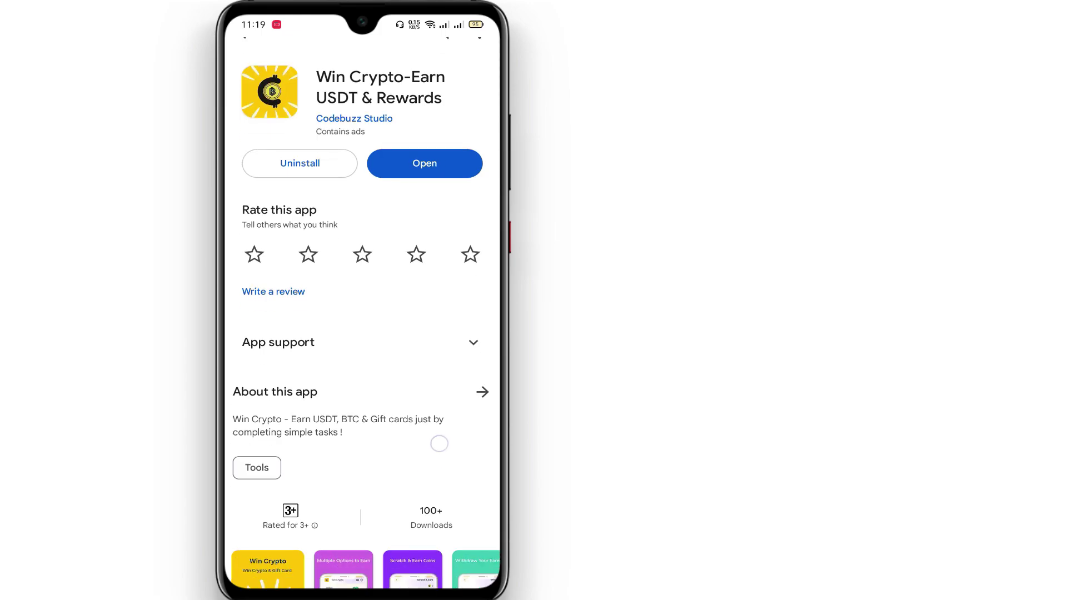
scroll(435, 442, down, 1)
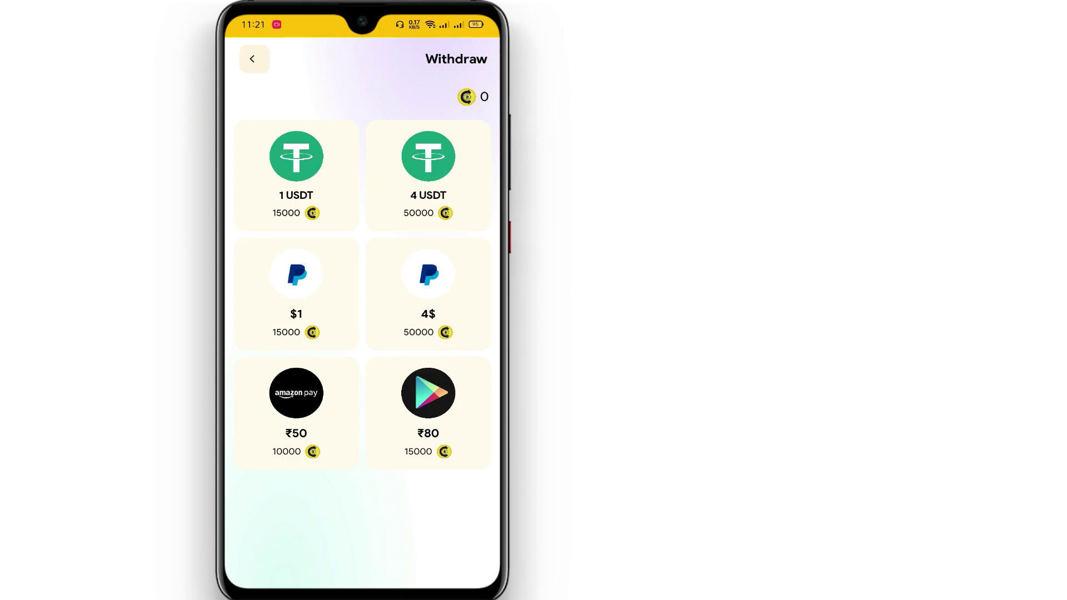
Attempt the 1 USDT redemption, hit Insufficient Coins, and back out to home.
click(279, 191)
click(252, 59)
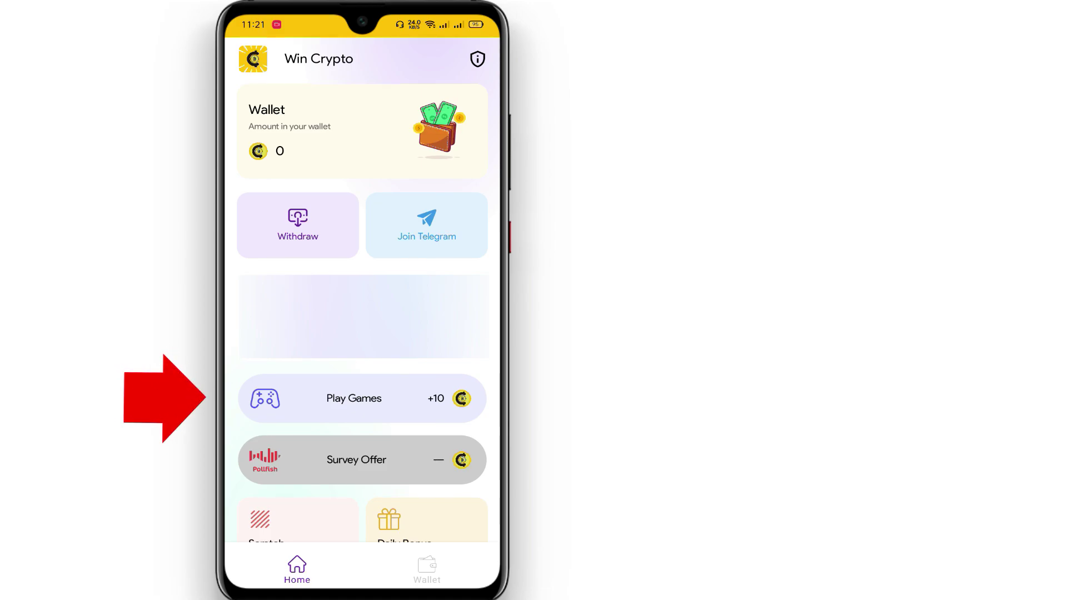
Enter Play Games to reach Scratch & Earn for coin-winning scratch cards.
click(361, 398)
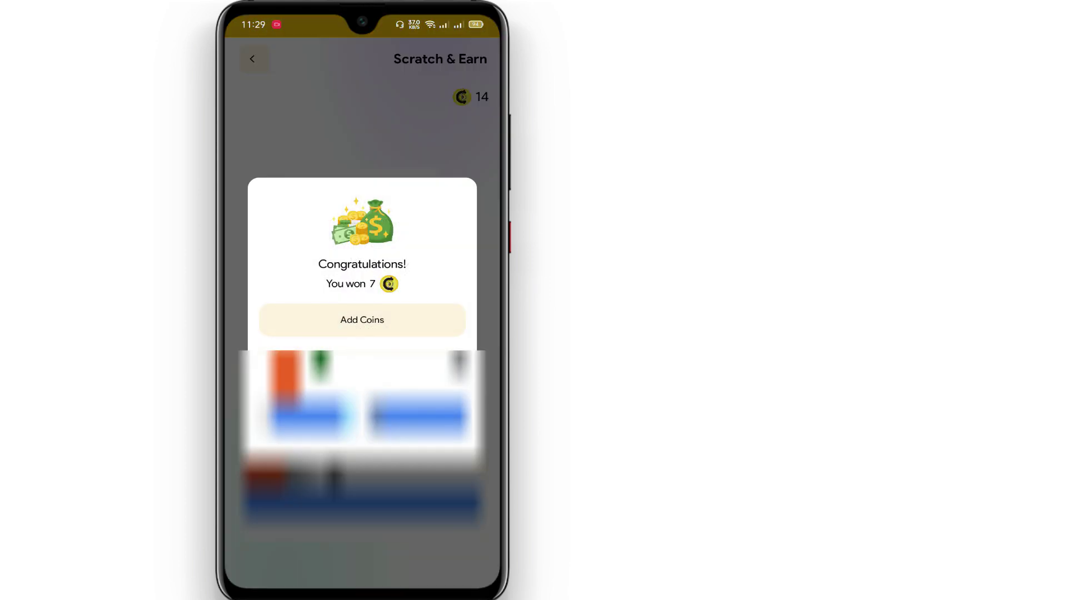
Collect the 7, 1, 2 and 6-coin prizes and the last card's, reaching 35 coins.
click(362, 319)
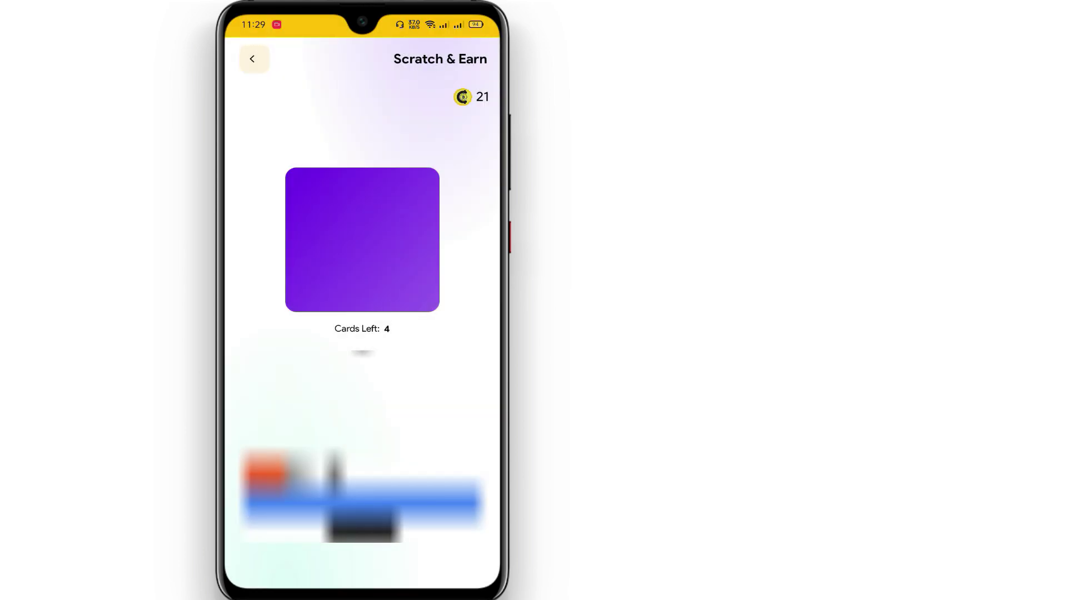
drag(392, 180, 313, 279)
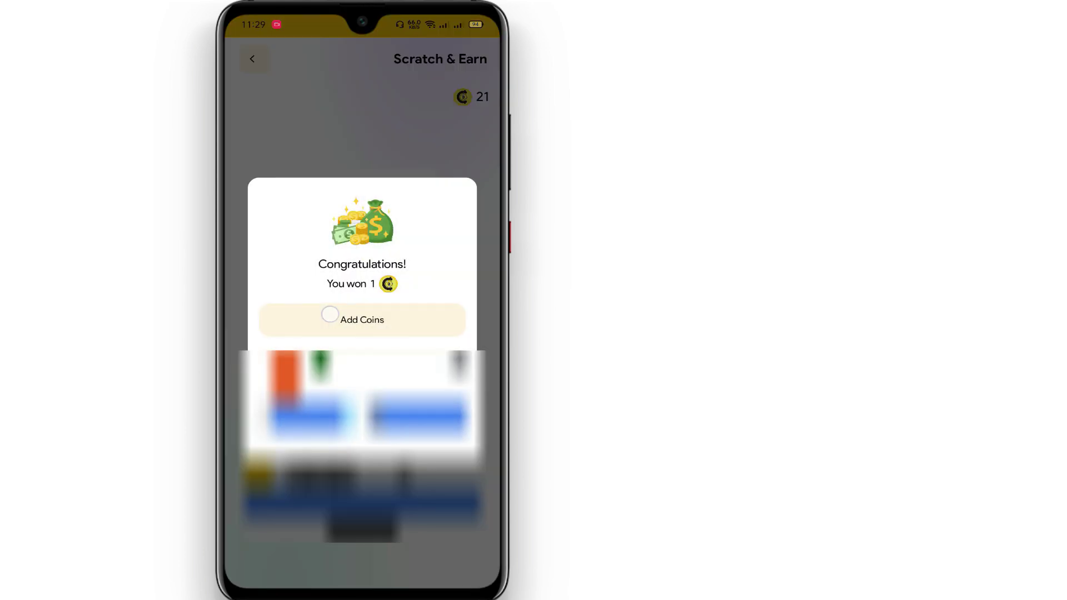
click(362, 319)
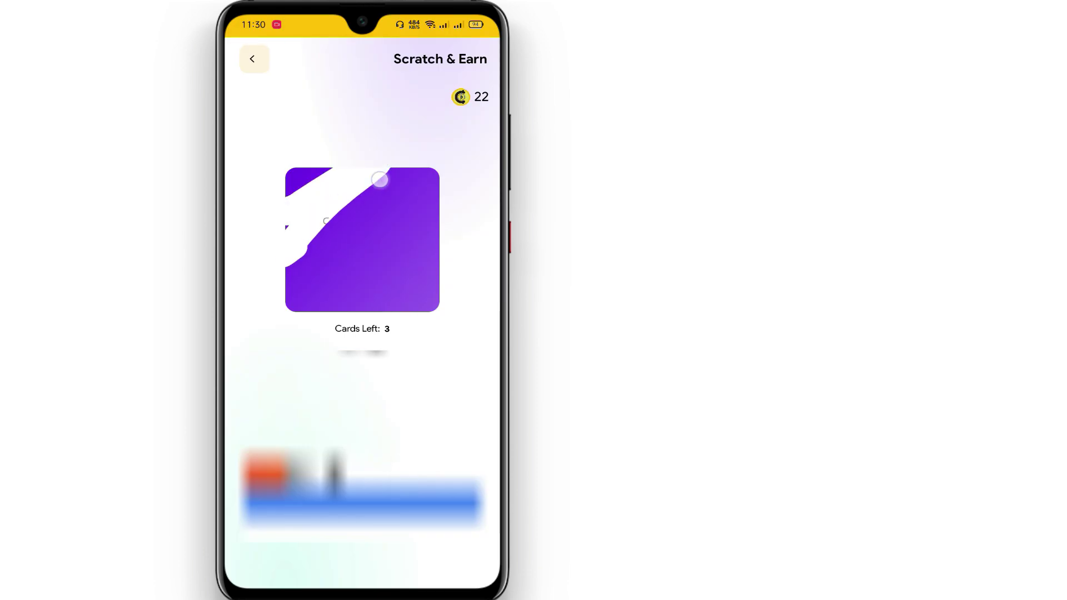
drag(392, 179, 312, 280)
click(362, 319)
drag(391, 180, 313, 279)
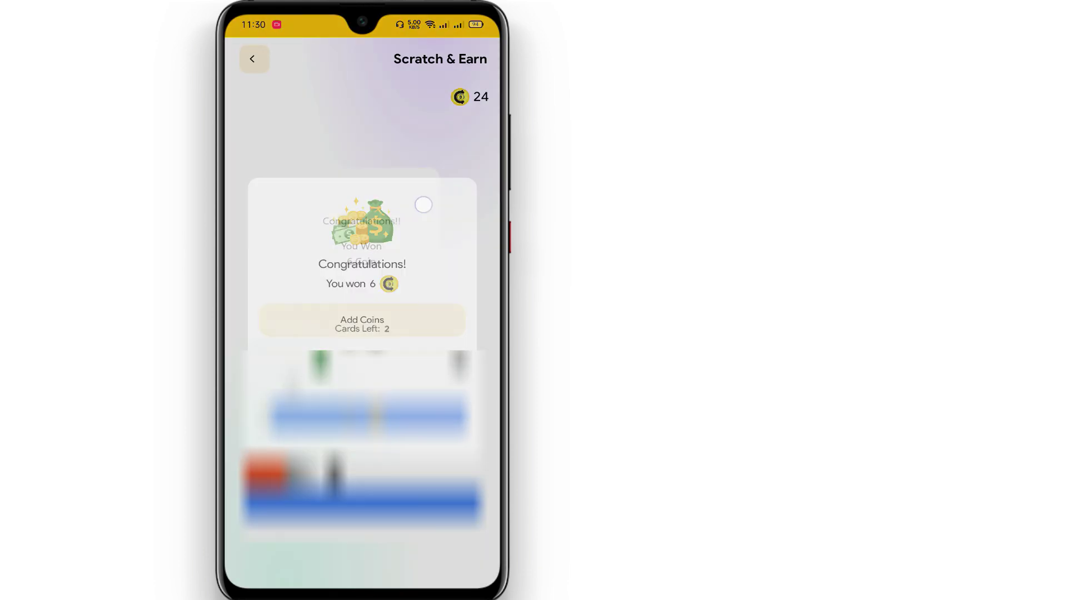
click(362, 320)
drag(393, 180, 312, 280)
click(362, 320)
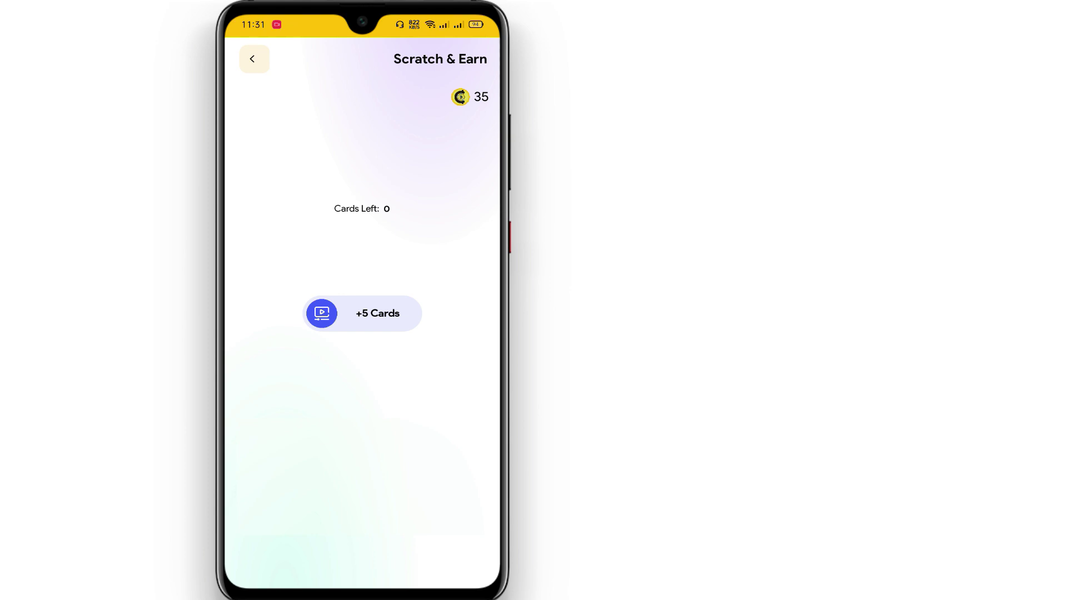
From home, solve a captcha and collect its 10-coin reward, bringing the wallet to 55.
click(253, 59)
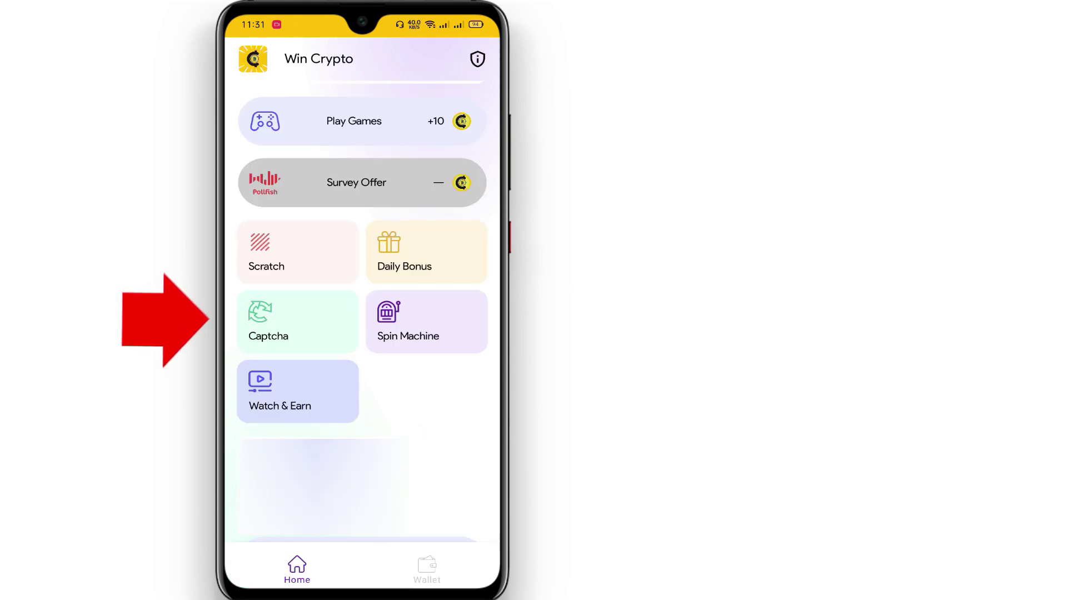
click(306, 333)
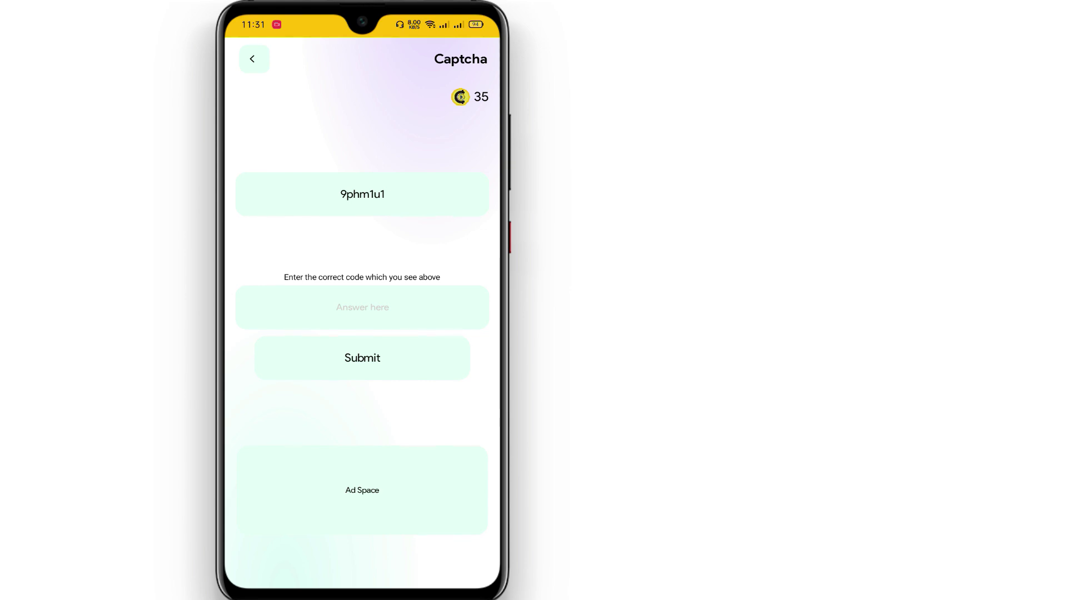
click(387, 306)
text(9phm1u1)
click(361, 358)
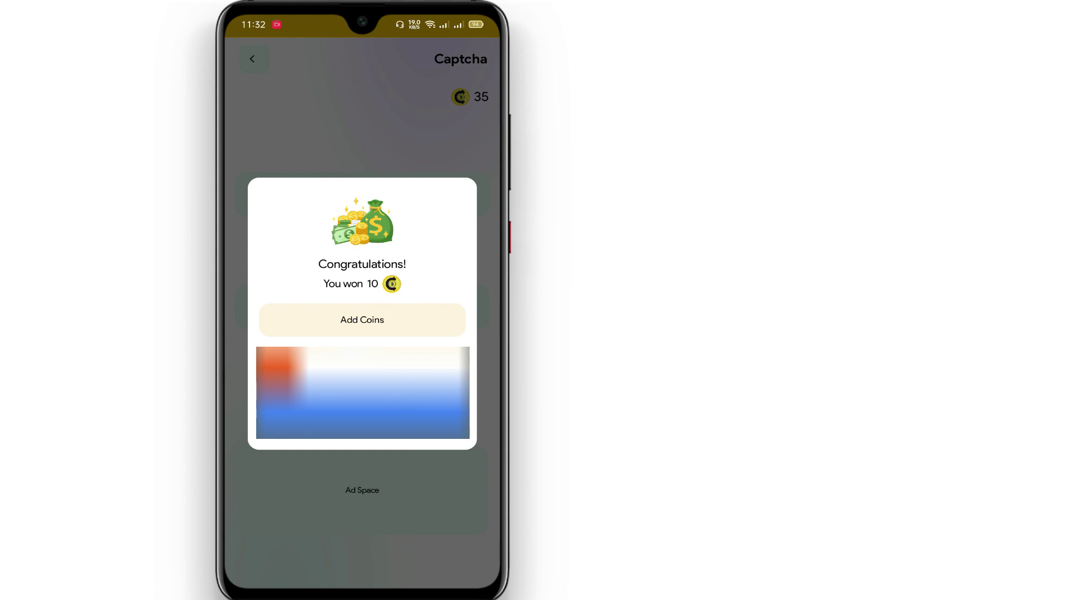
click(361, 319)
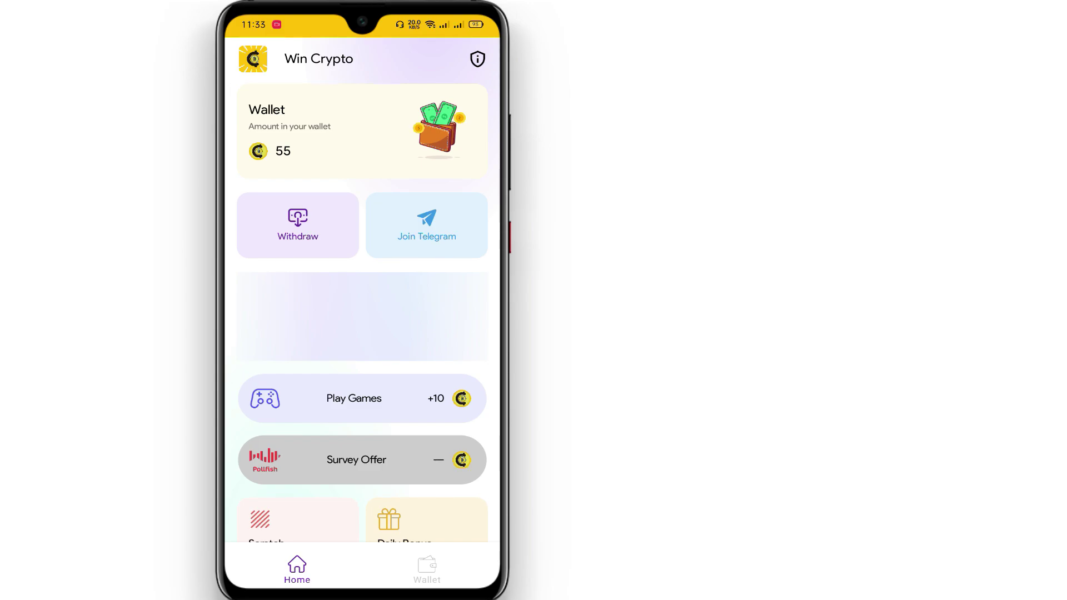
Open Withdraw from the home screen with 55 coins in the wallet.
click(266, 225)
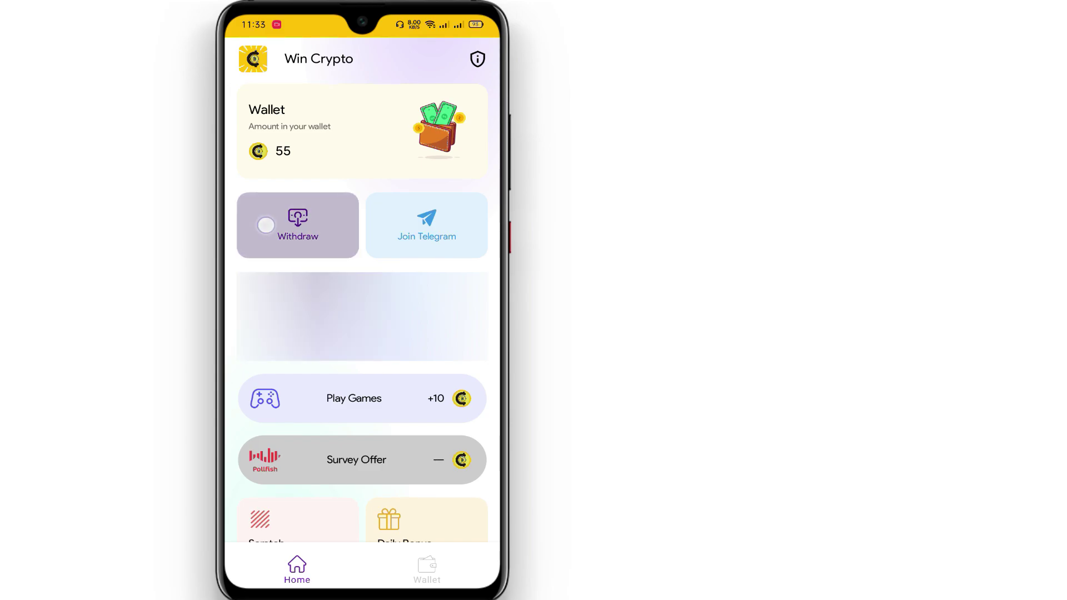